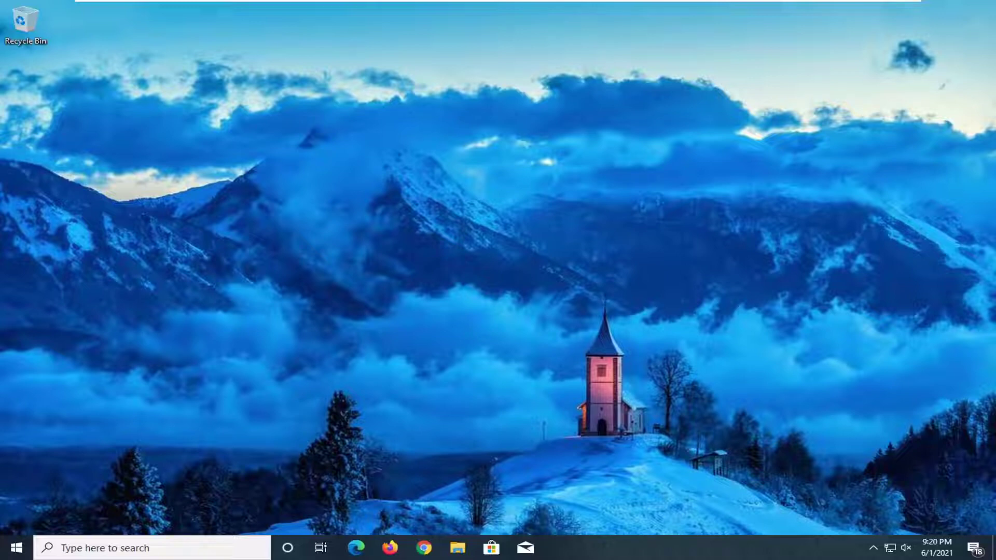
Open the Start menu to begin searching for Device Manager
{"action": "left_click", "coordinate": [16, 547]}
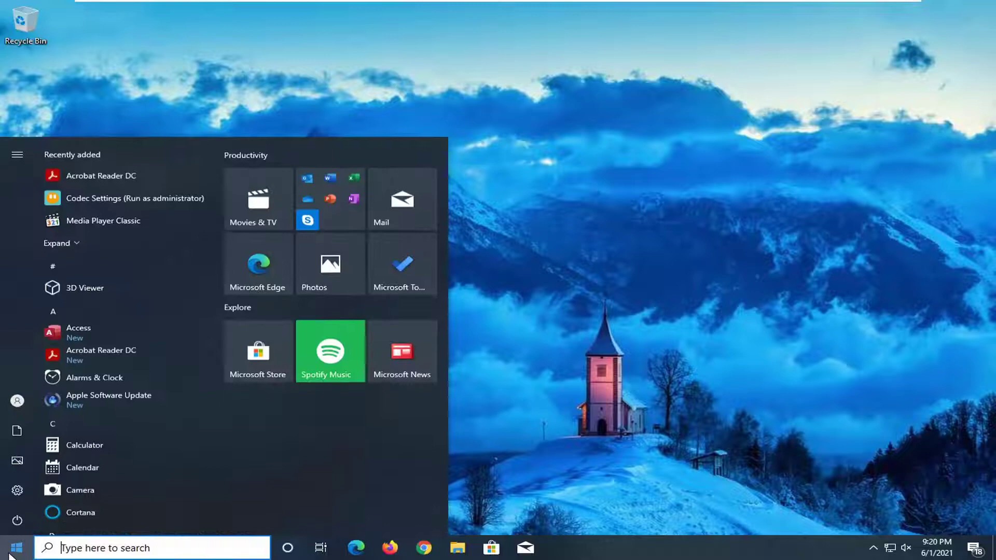
{"action": "type", "text": "d"}
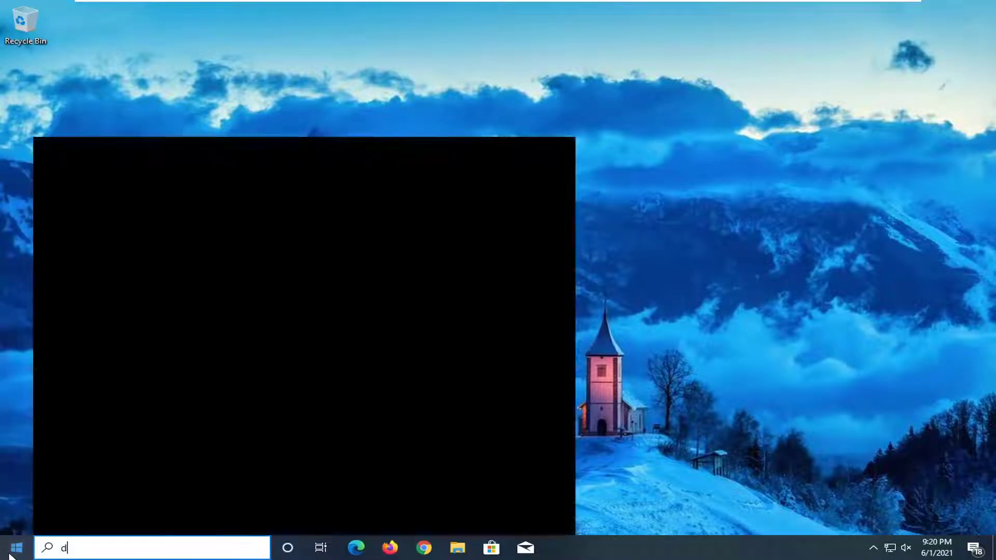
{"action": "type", "text": "evice ma"}
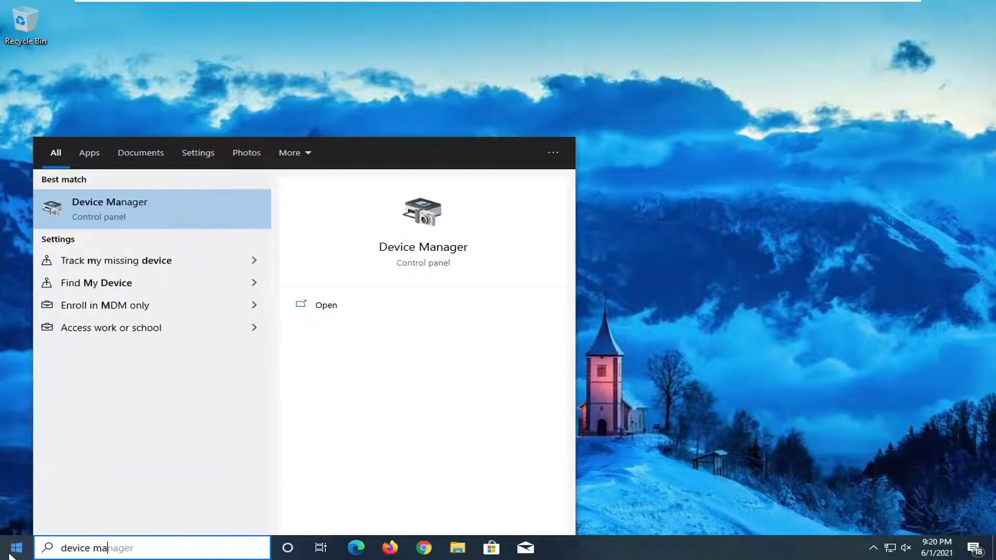
{"action": "type", "text": "nager"}
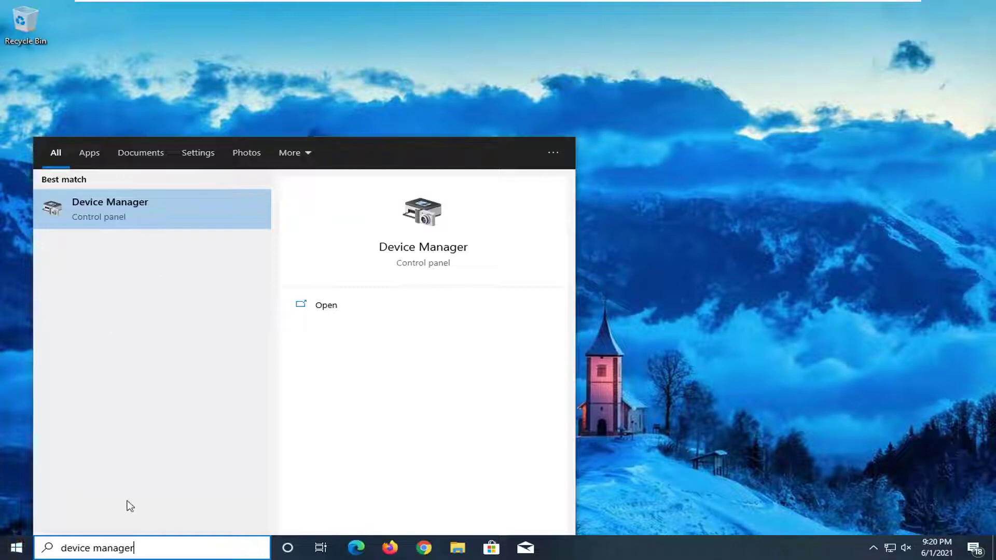
Launch Device Manager, collapse Other devices and expand Human Interface Devices to show two USB Input Devices
{"action": "left_click", "coordinate": [118, 214]}
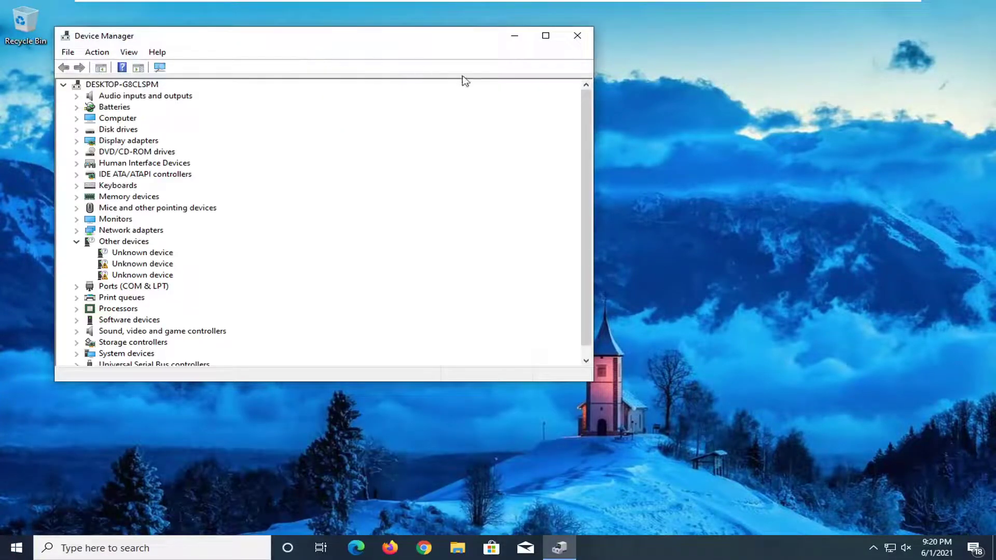
{"action": "left_click_drag", "start_coordinate": [412, 44], "coordinate": [534, 80]}
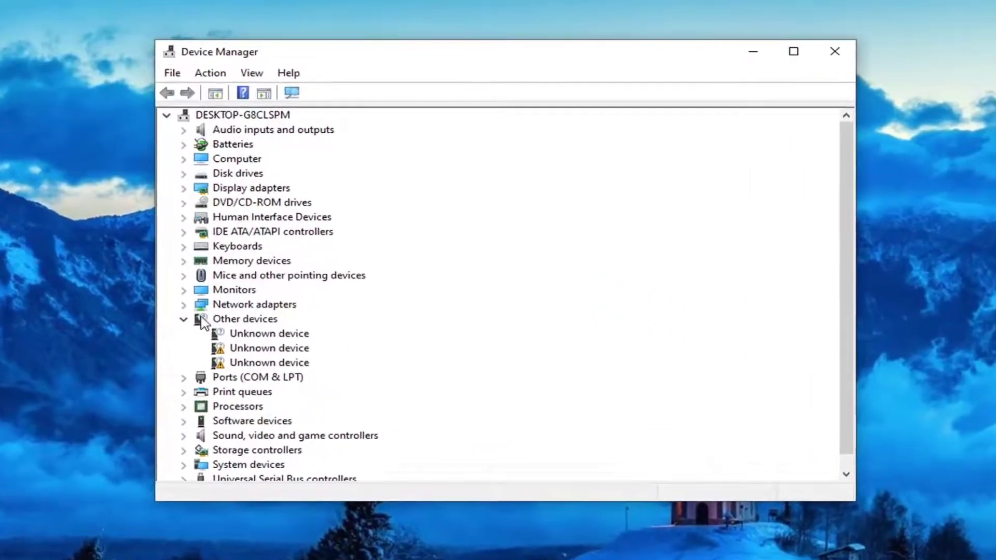
{"action": "left_click", "coordinate": [184, 321]}
{"action": "double_click", "coordinate": [245, 218]}
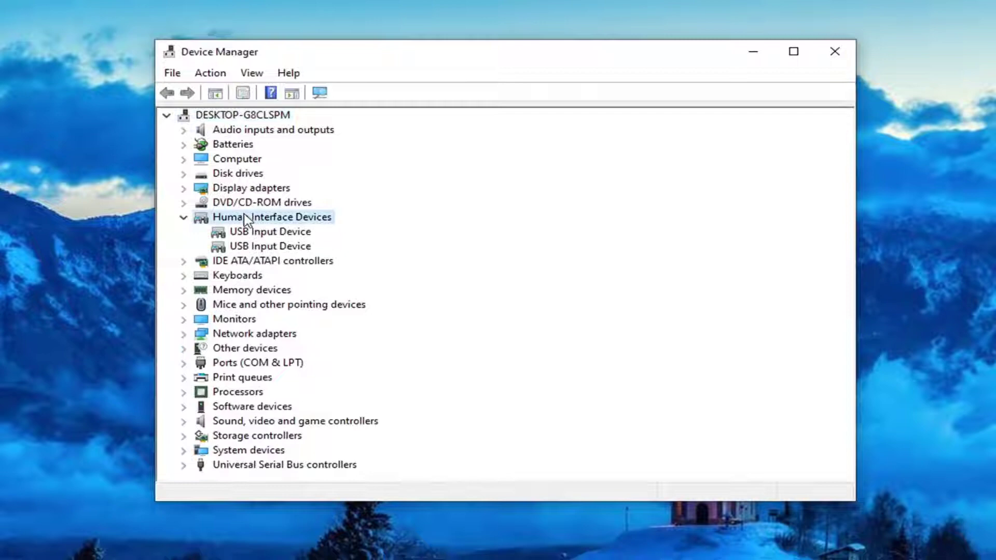
{"action": "double_click", "coordinate": [244, 218]}
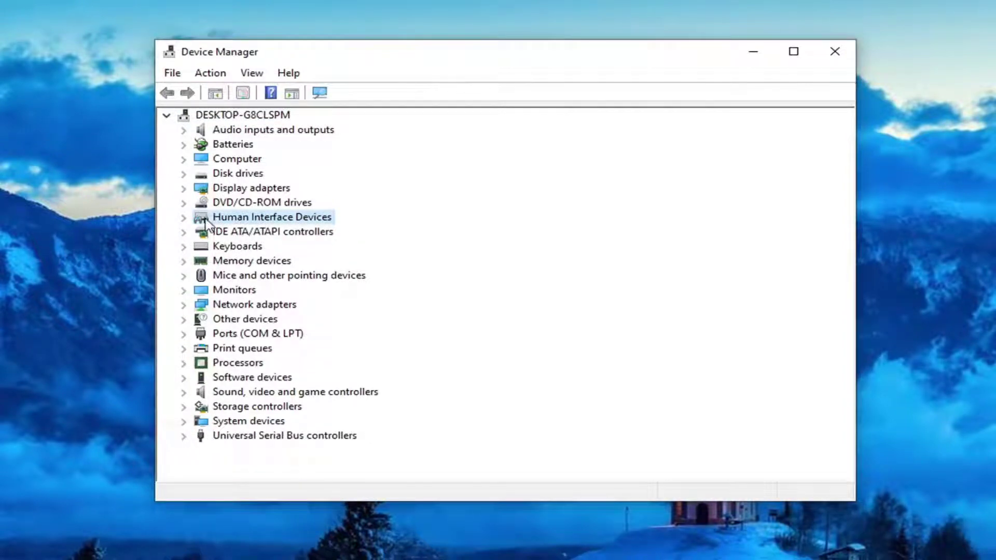
{"action": "left_click", "coordinate": [185, 218]}
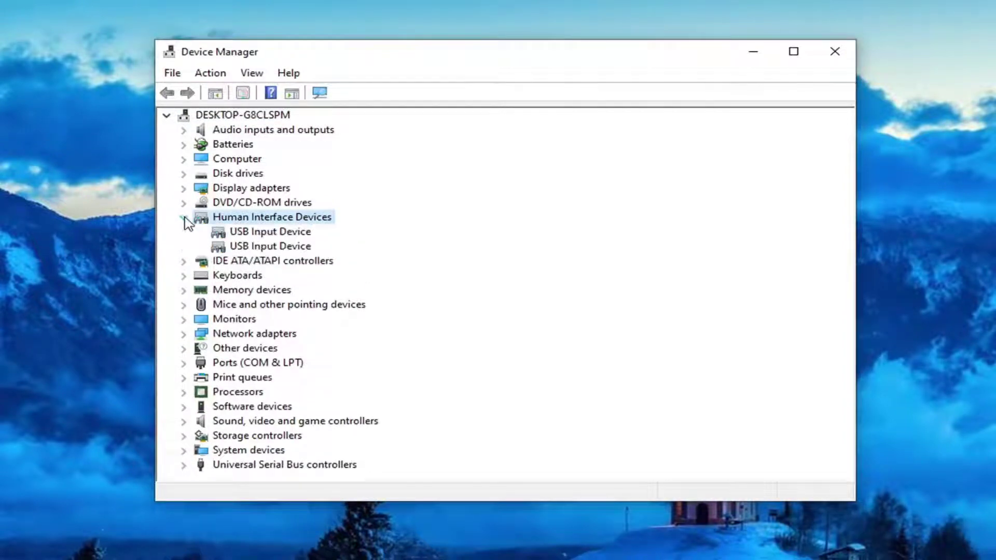
Uncheck 'Allow the computer to turn off this device to save power' for the first USB Input Device
{"action": "right_click", "coordinate": [263, 234]}
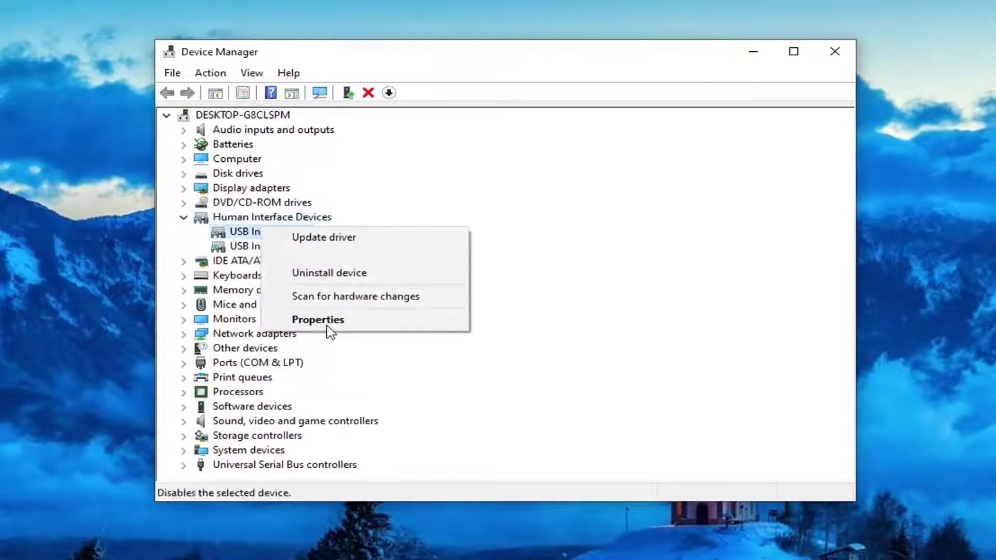
{"action": "left_click", "coordinate": [325, 321]}
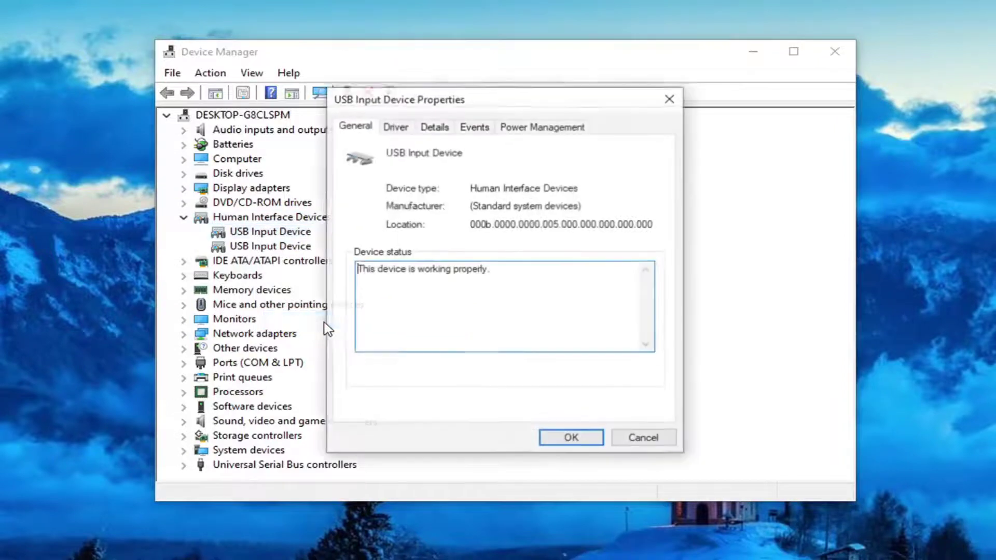
{"action": "left_click", "coordinate": [523, 130]}
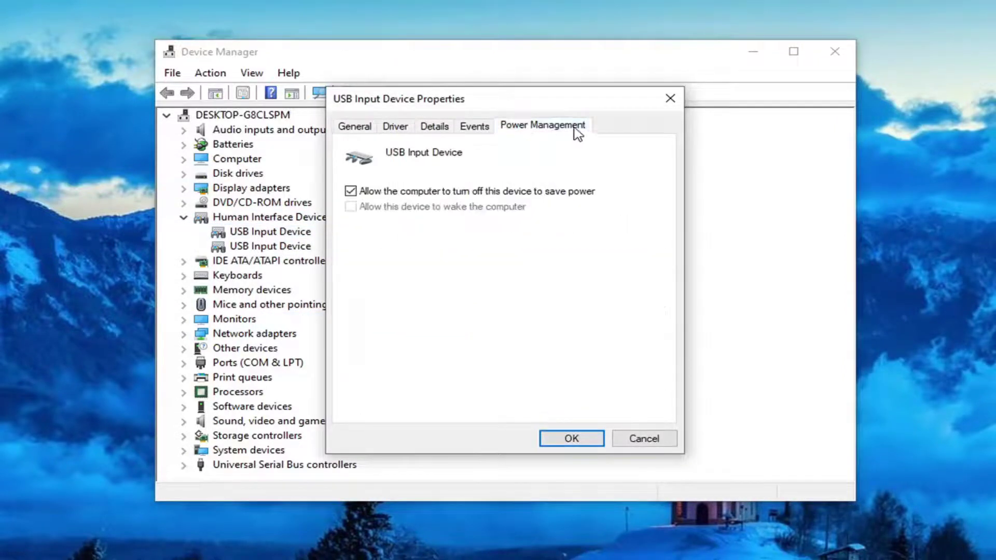
{"action": "left_click", "coordinate": [350, 191]}
{"action": "left_click_drag", "start_coordinate": [498, 111], "coordinate": [641, 131]}
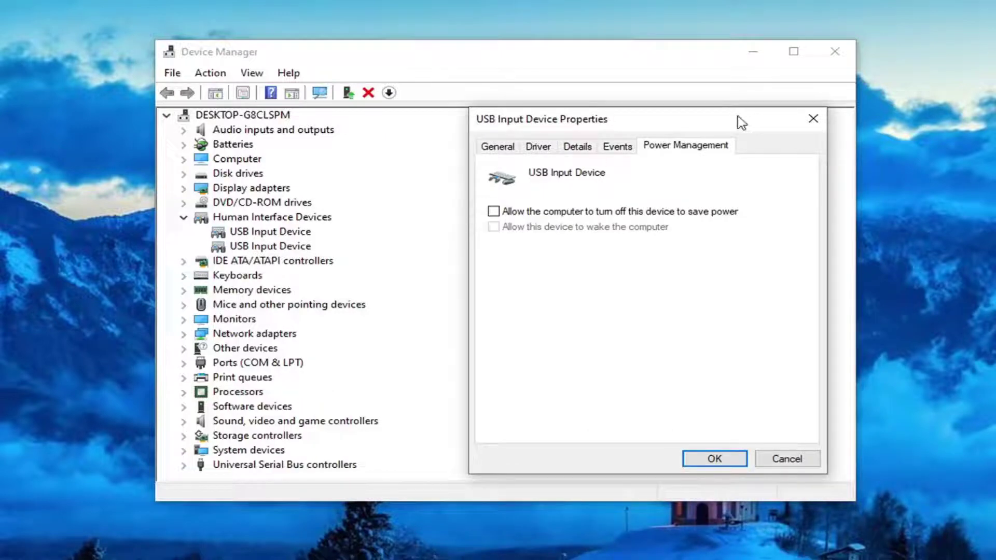
{"action": "left_click", "coordinate": [814, 119]}
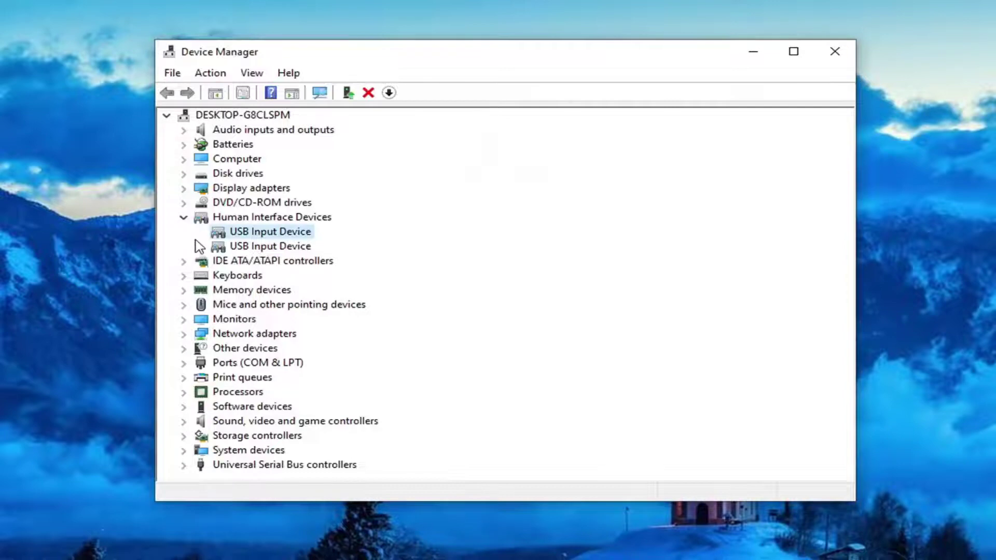
{"action": "double_click", "coordinate": [201, 222]}
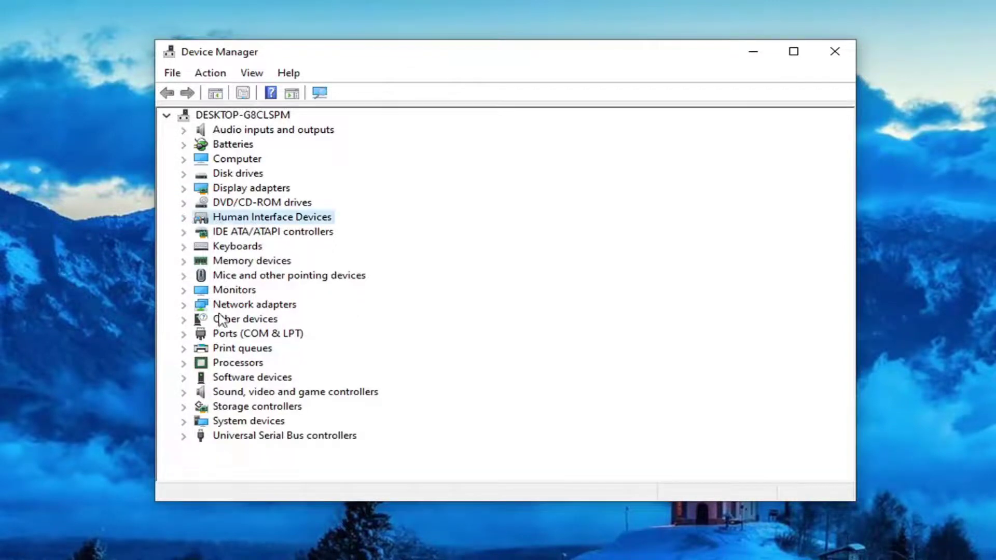
{"action": "left_click", "coordinate": [307, 281]}
{"action": "double_click", "coordinate": [312, 280]}
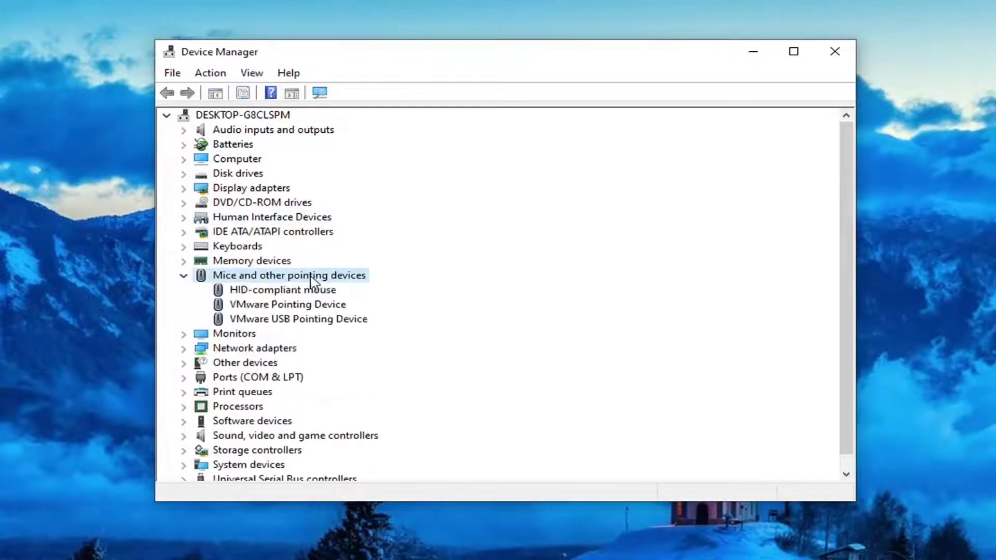
{"action": "right_click", "coordinate": [268, 293]}
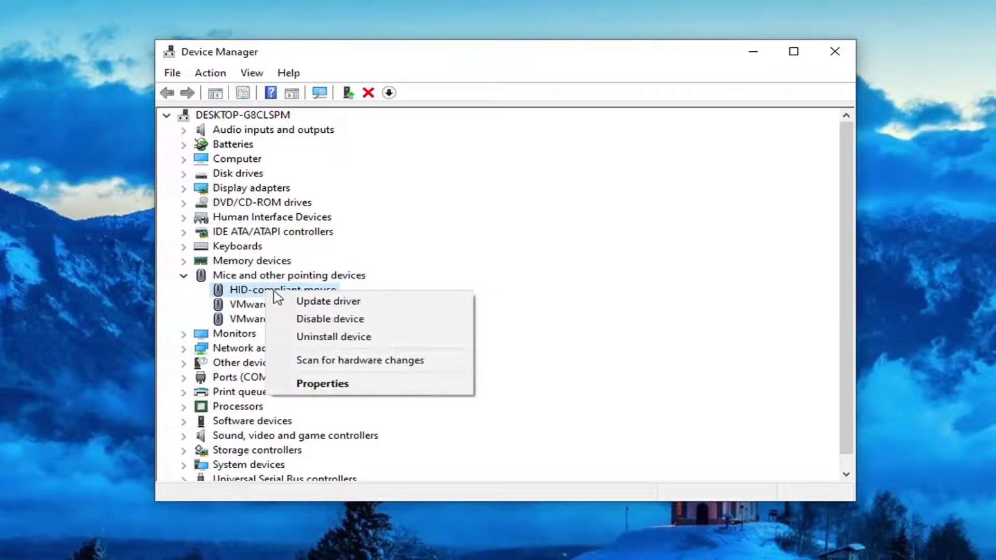
{"action": "left_click", "coordinate": [304, 384]}
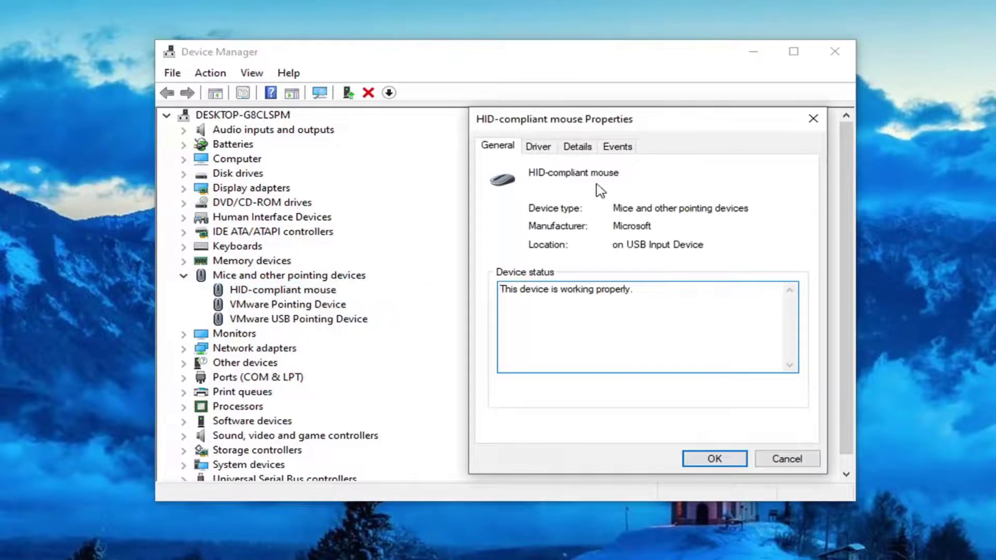
{"action": "left_click", "coordinate": [813, 118]}
{"action": "right_click", "coordinate": [253, 305]}
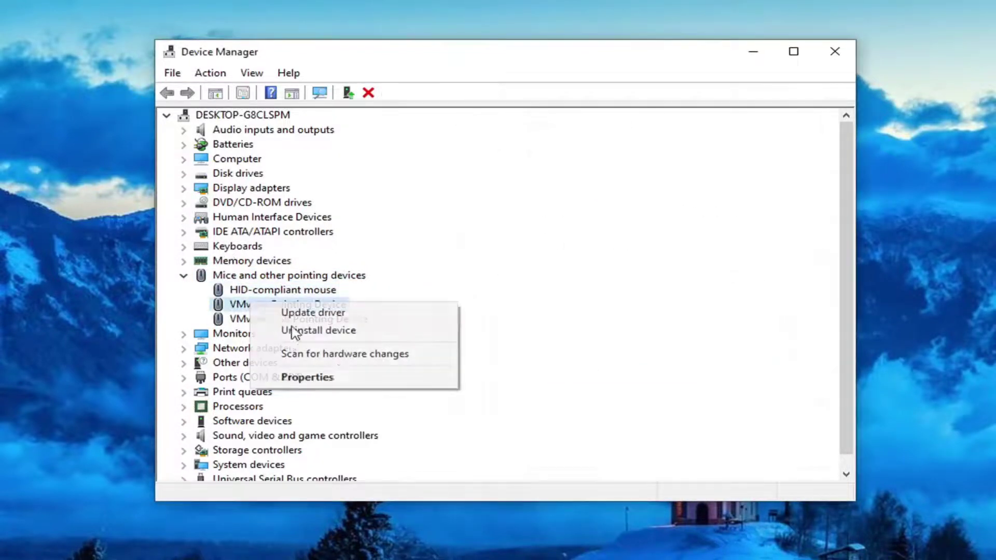
{"action": "left_click", "coordinate": [328, 380]}
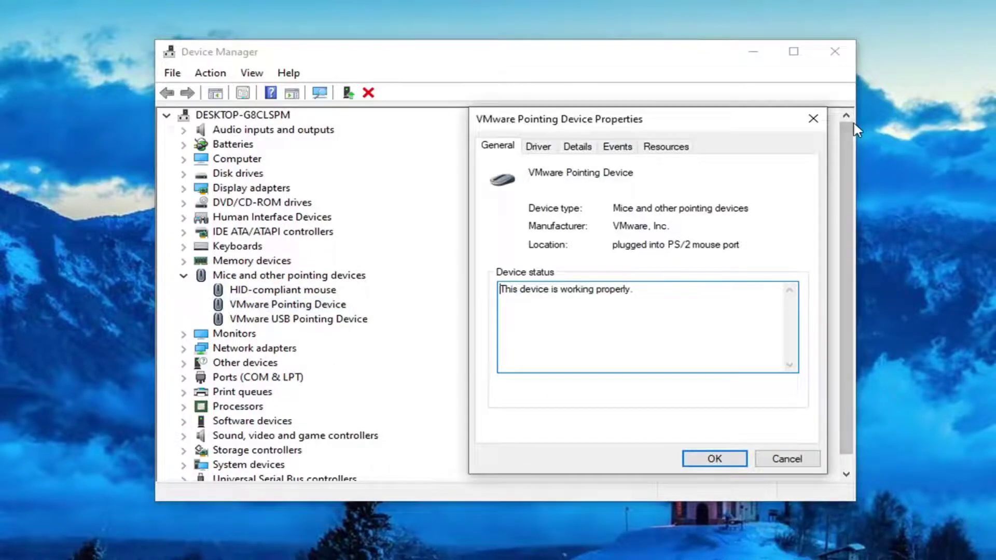
{"action": "left_click", "coordinate": [814, 118]}
{"action": "right_click", "coordinate": [286, 320]}
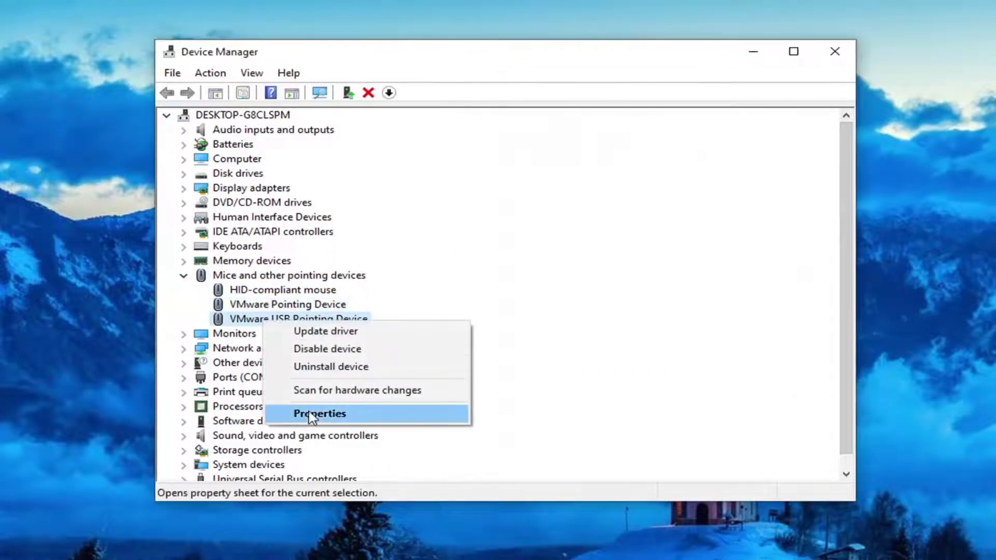
{"action": "left_click", "coordinate": [308, 414]}
{"action": "left_click", "coordinate": [813, 119]}
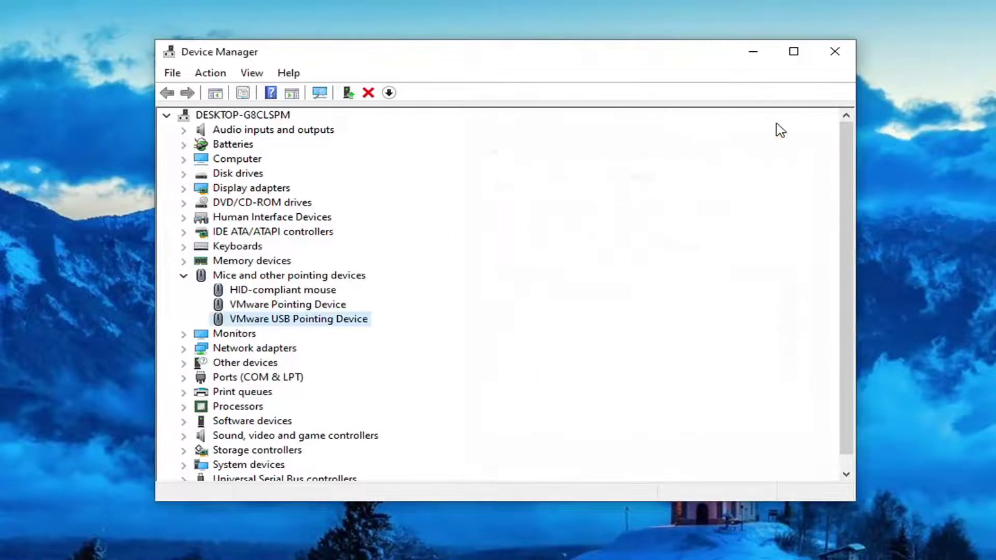
Collapse Mice, expand Keyboards and check Standard PS/2 Keyboard properties, which lack a power option
{"action": "left_click", "coordinate": [183, 276]}
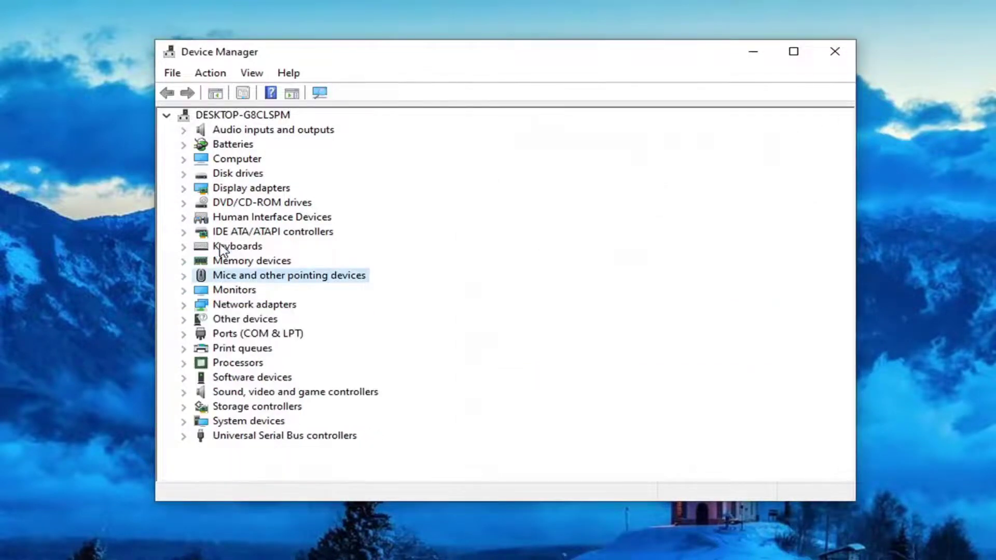
{"action": "left_click", "coordinate": [184, 247]}
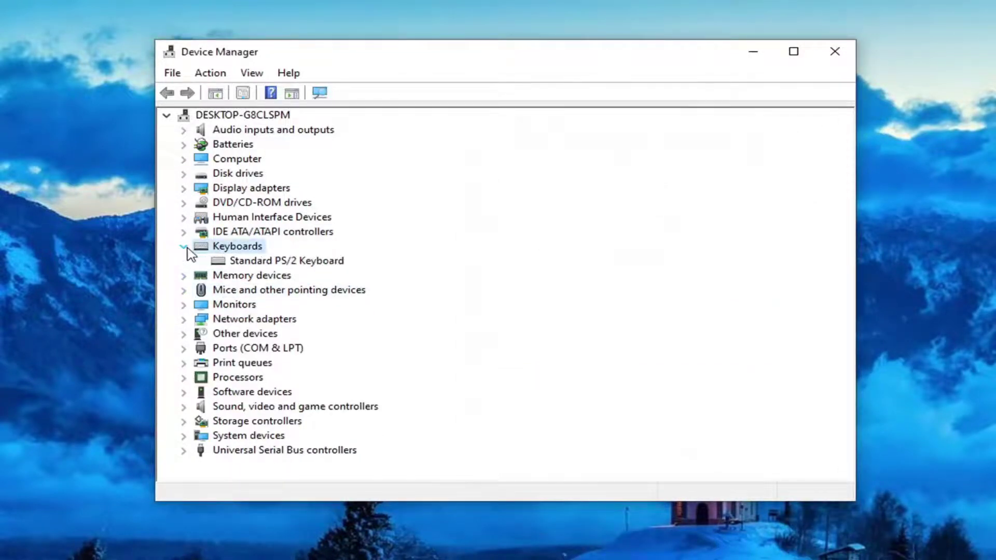
{"action": "right_click", "coordinate": [250, 265]}
{"action": "left_click", "coordinate": [311, 336]}
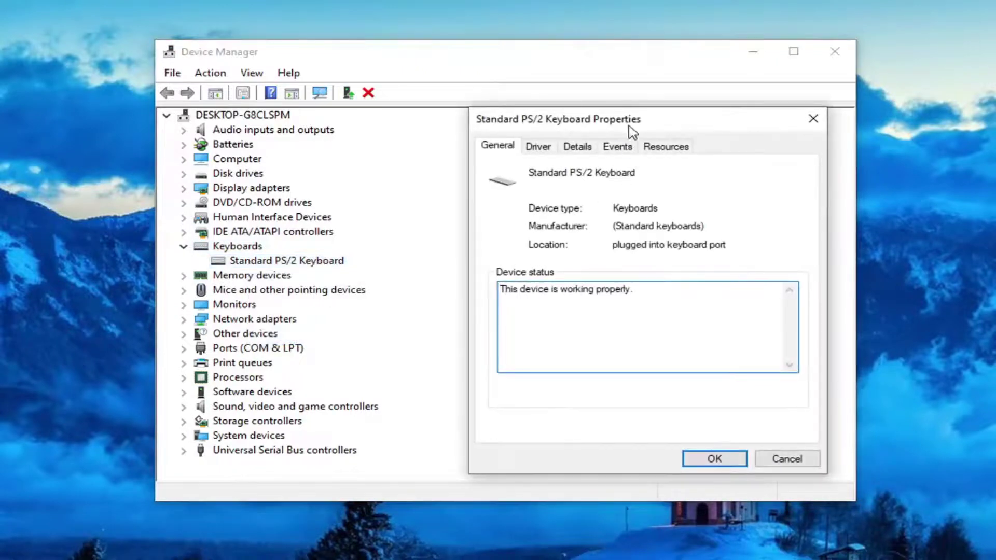
{"action": "left_click_drag", "start_coordinate": [632, 131], "coordinate": [541, 133]}
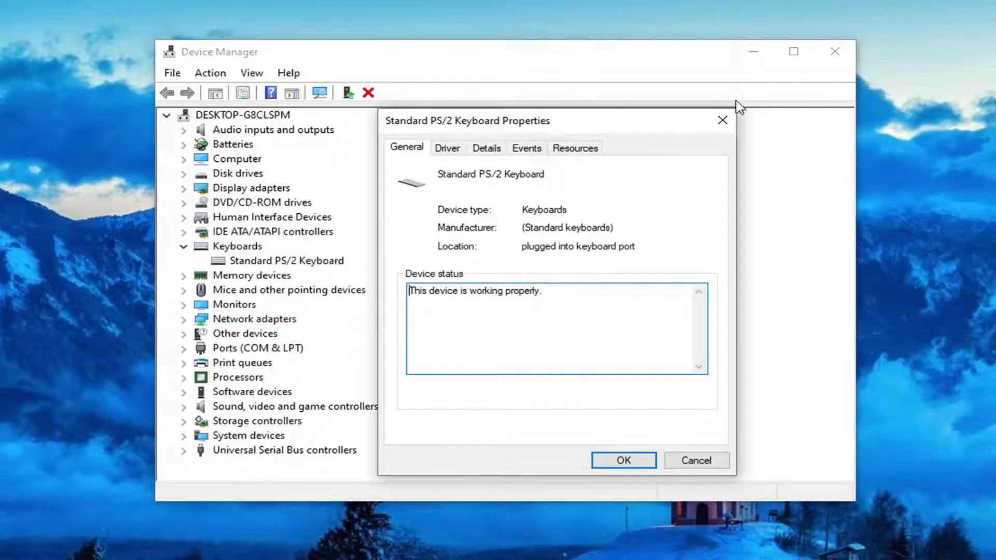
{"action": "left_click", "coordinate": [723, 119]}
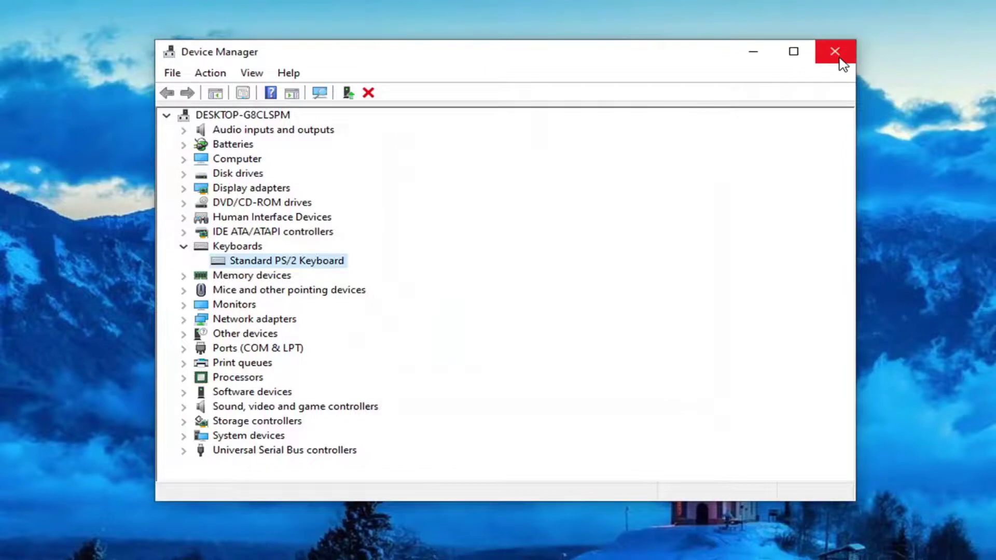
Close the Device Manager window to return to the desktop
{"action": "left_click", "coordinate": [835, 52]}
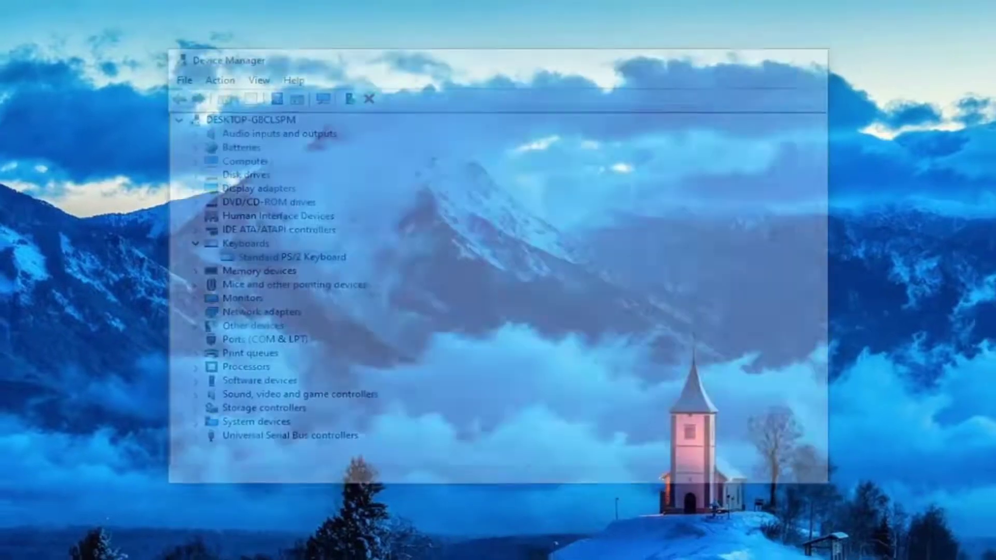